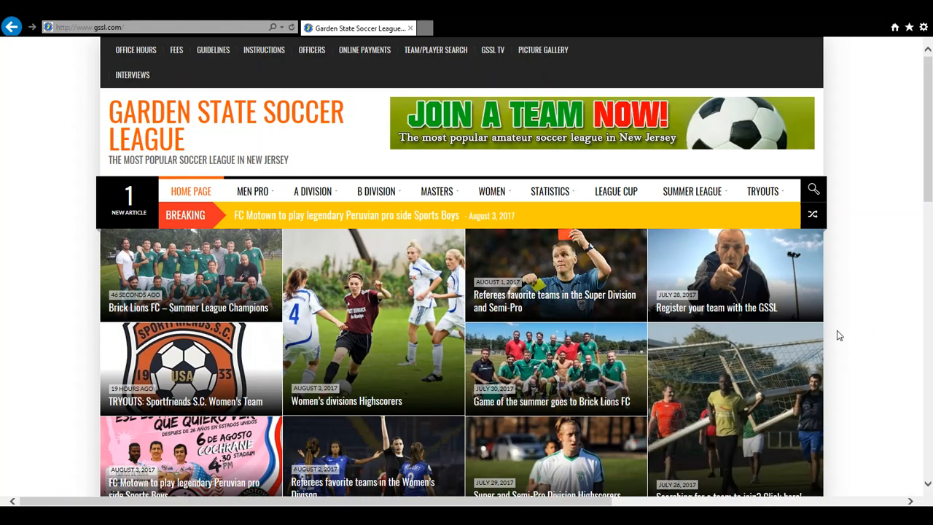
Scroll the home page down to the Registration box with the Player Registration link
scroll(846, 332, down, 3)
scroll(848, 333, down, 2)
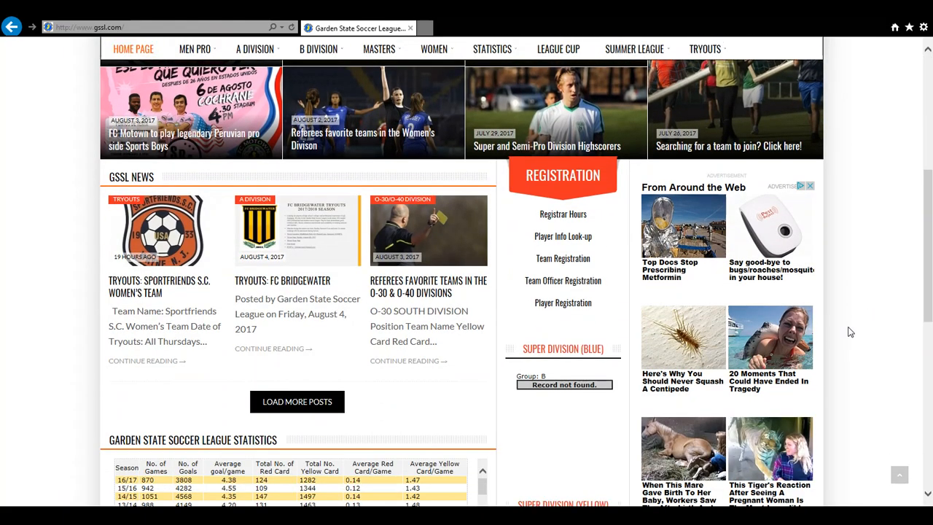
Open Player Registration, continue past the Player Policy notice, and choose Register A Player
click(566, 305)
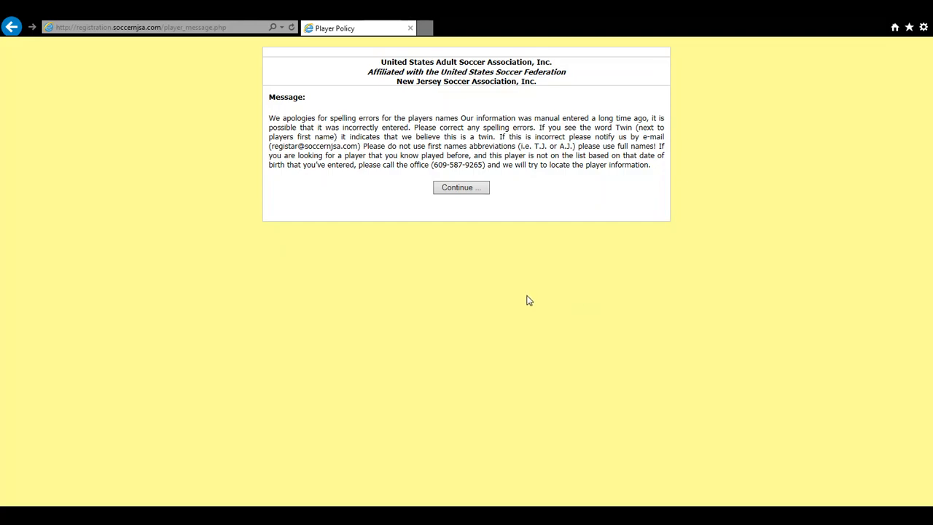
click(461, 191)
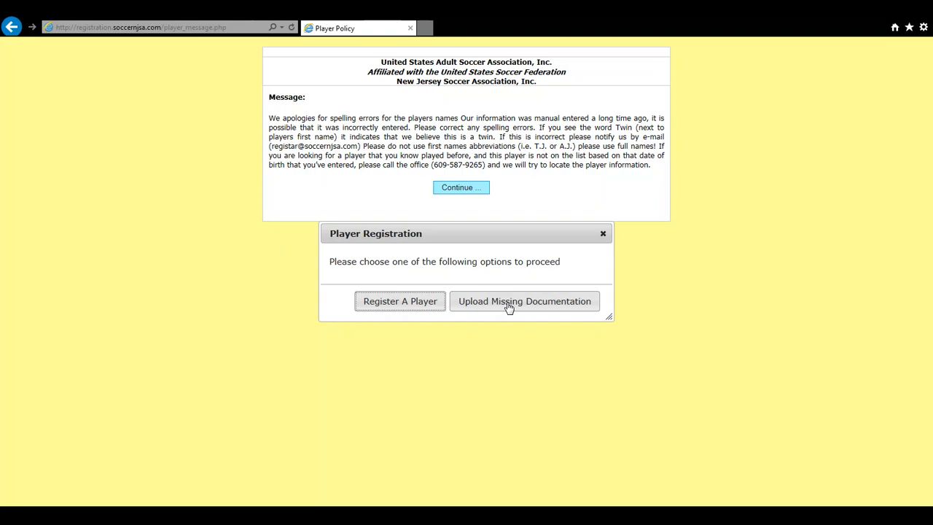
click(401, 305)
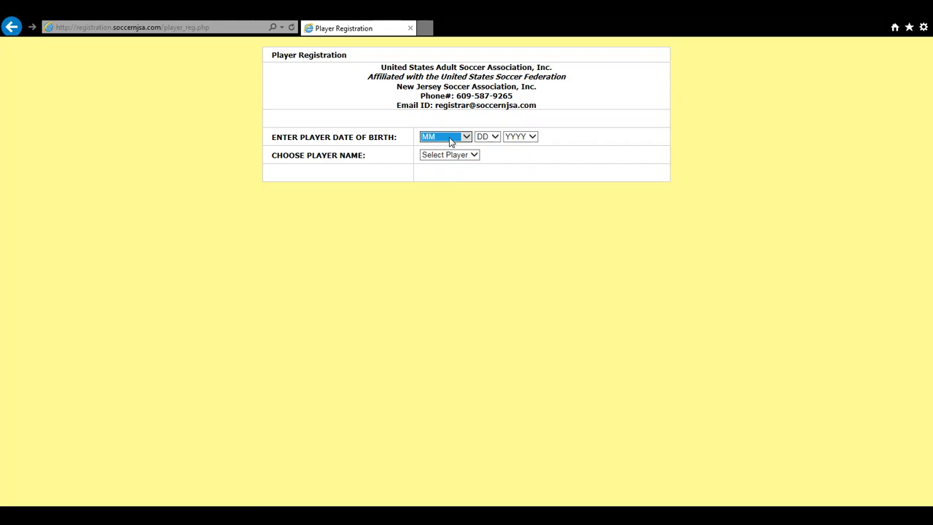
Set the date of birth to August 10, 1990 and choose New Player as the player name
click(444, 209)
click(487, 139)
click(479, 217)
click(518, 139)
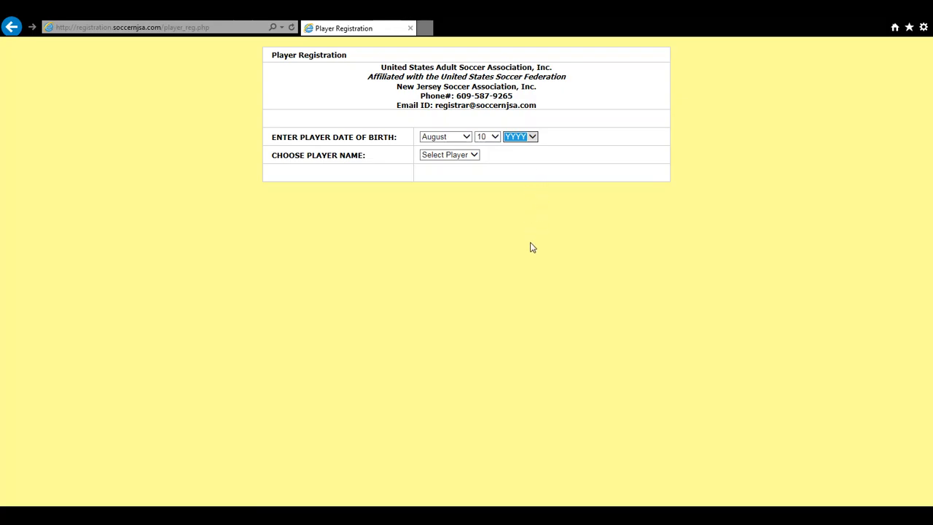
text(1990)
click(453, 158)
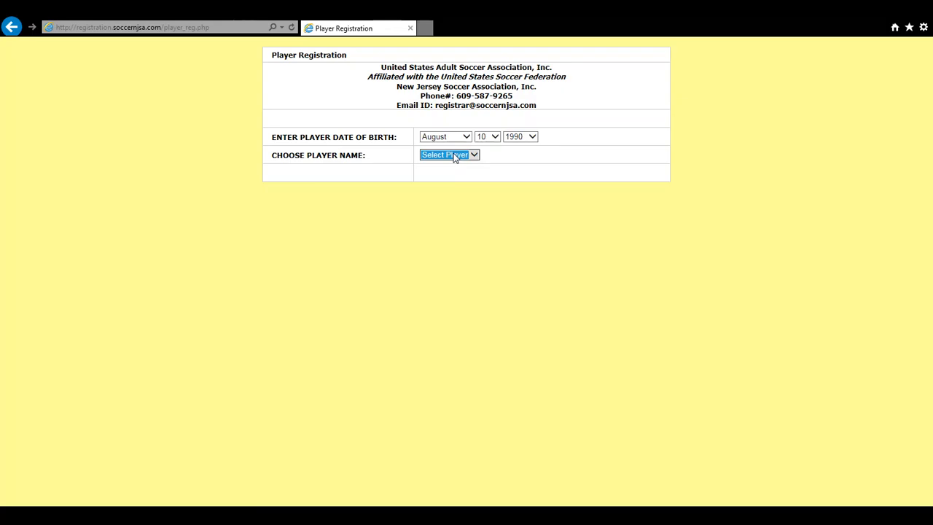
key(Down)
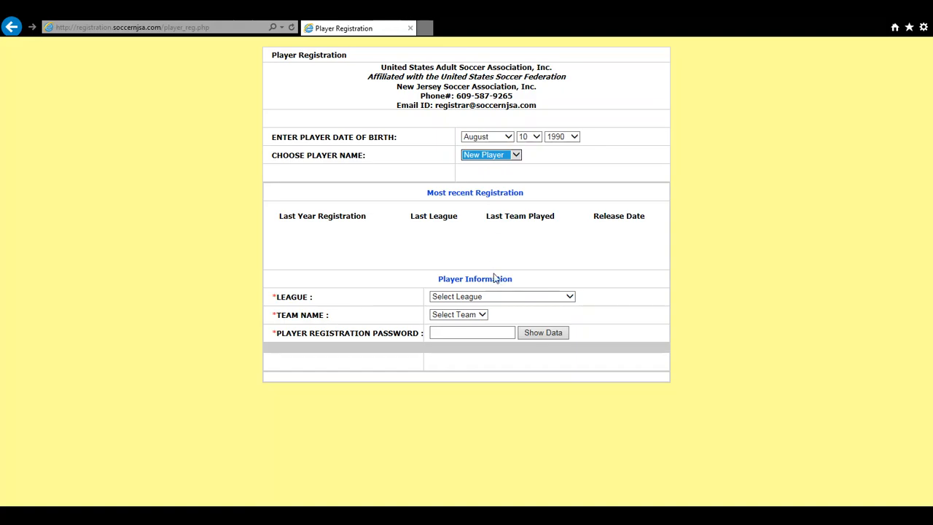
Choose league GARDEN STATE SOCCER LEAGUE and team ZAGLEBIE LUBIN TEST, and enter the registration password
click(494, 297)
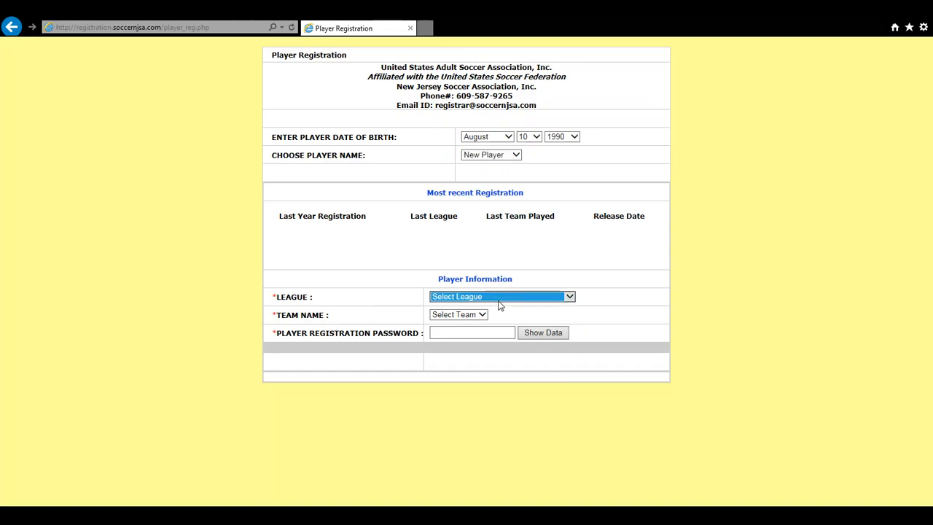
key(Down)
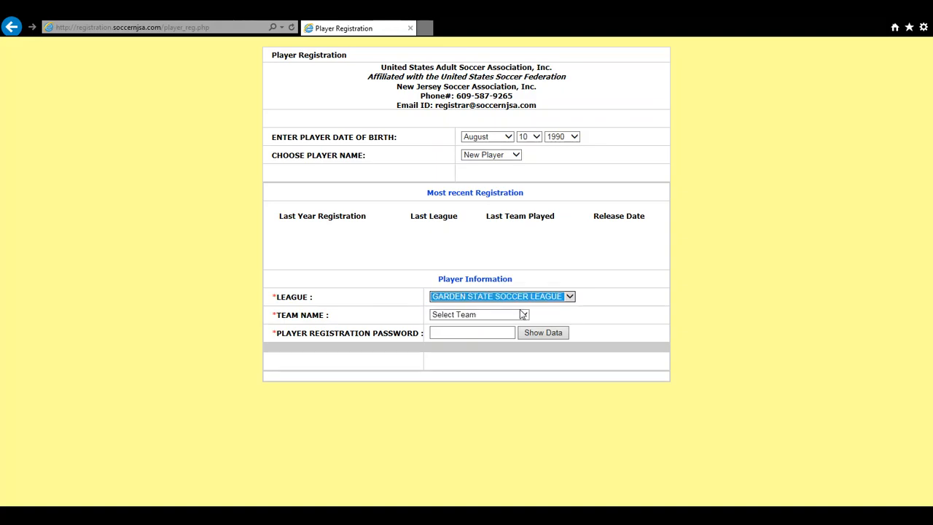
click(508, 315)
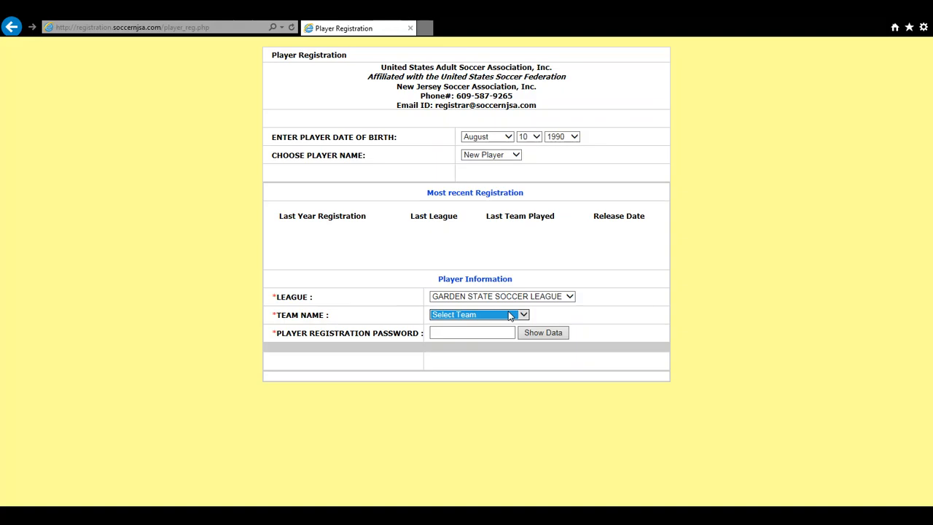
click(487, 323)
click(481, 333)
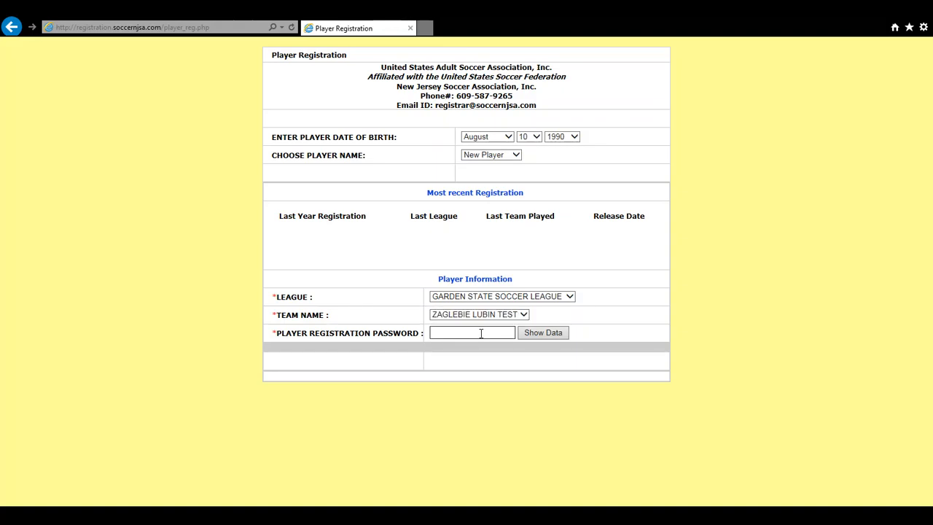
text(•••)
Load the player detail fields, then enter the player's last name and first name
click(534, 333)
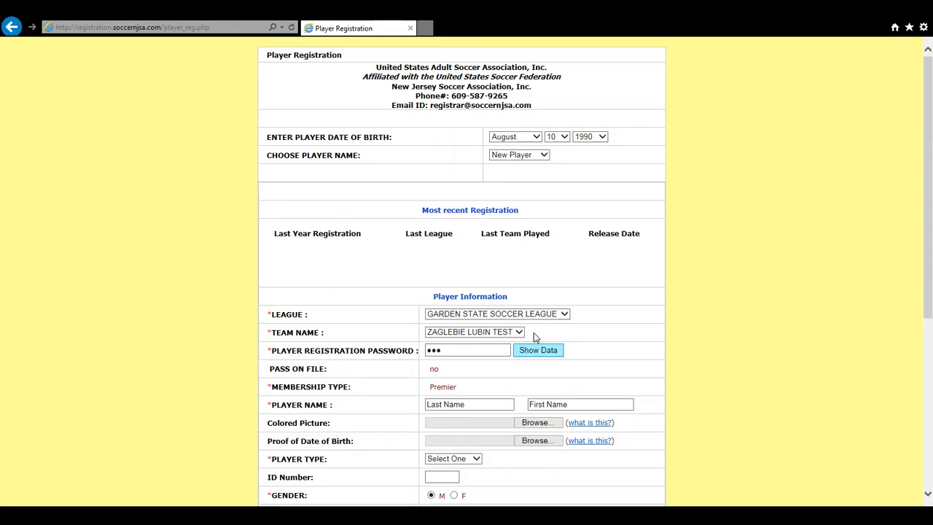
scroll(666, 333, down, 2)
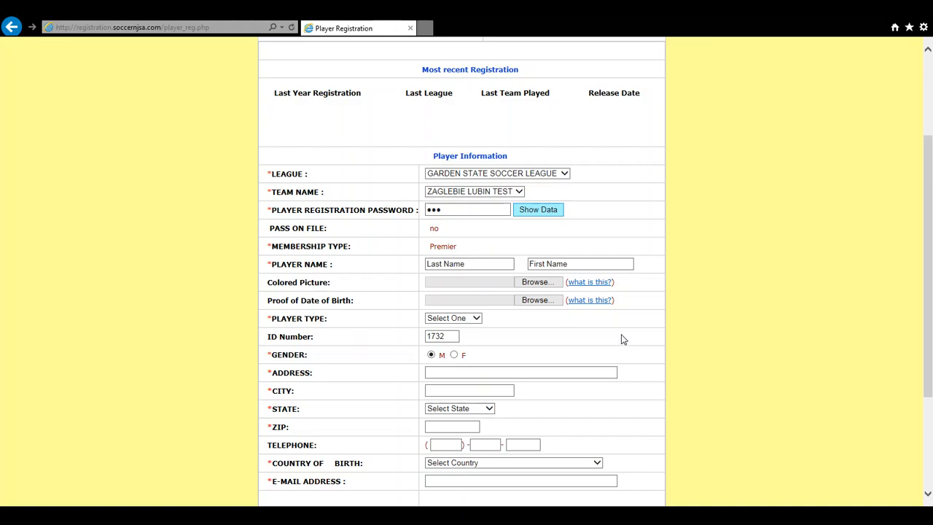
click(460, 264)
text(Funny)
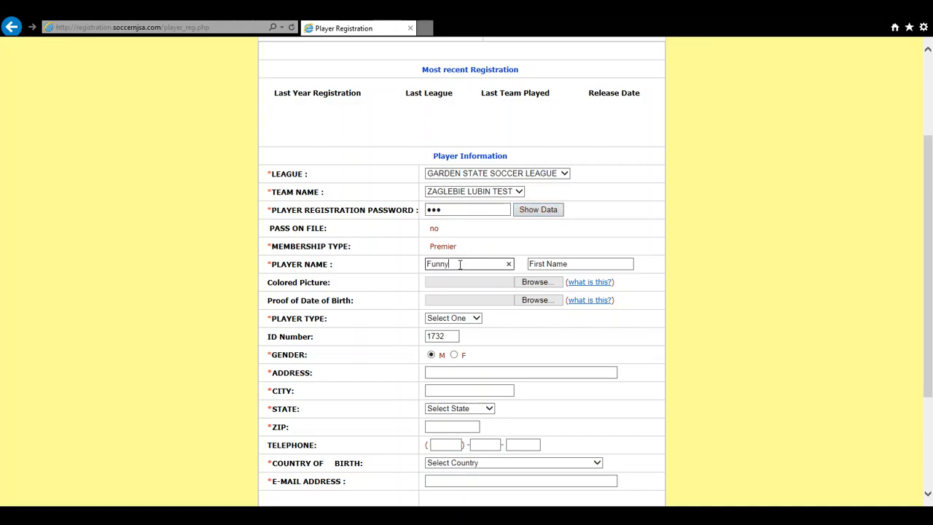
key(Tab)
text(Player)
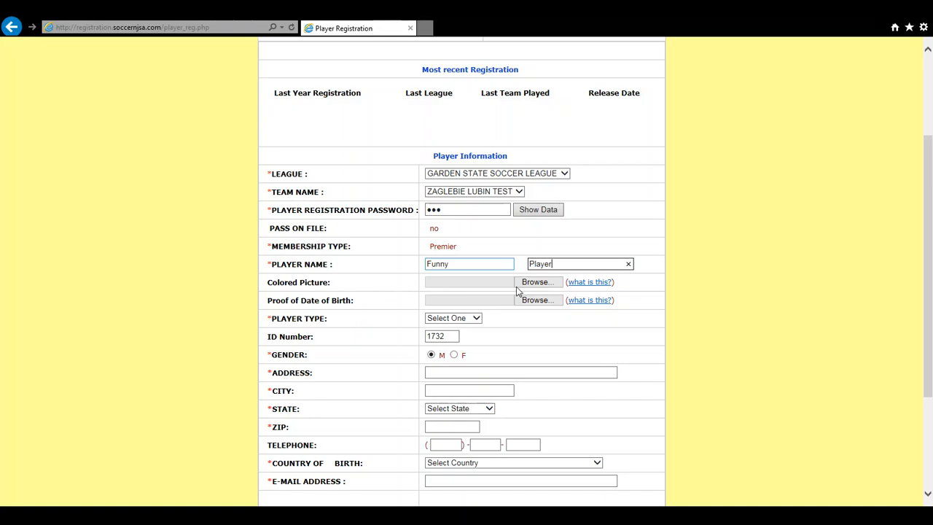
Set the Player Type dropdown to Amateur
mouse_move(583, 287)
mouse_move(575, 304)
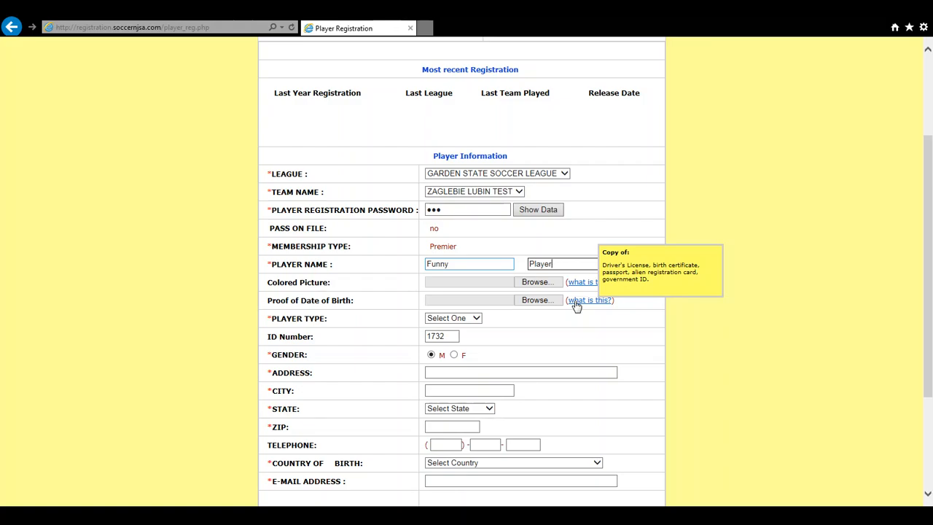
click(467, 320)
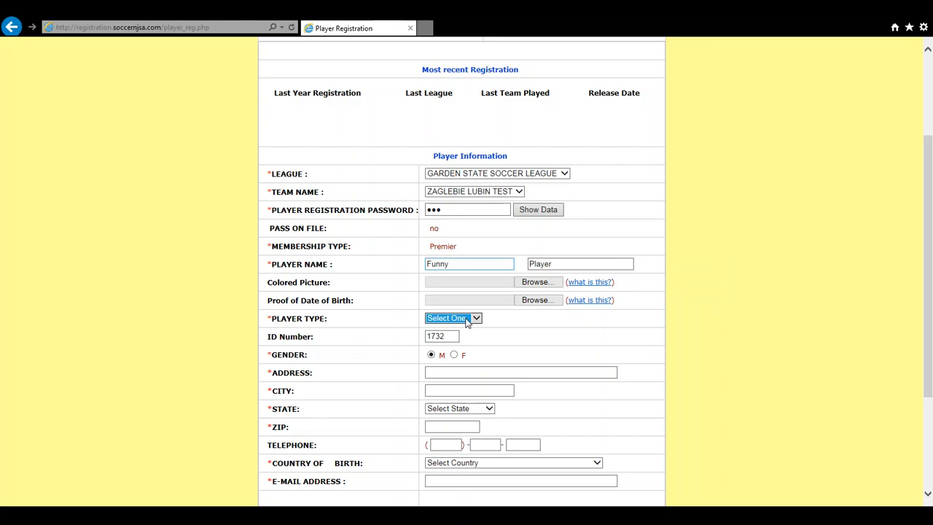
key(Down)
click(524, 337)
scroll(430, 359, down, 2)
Enter the player's street address and city, and choose the state
click(453, 305)
text(Funny Street)
key(Tab)
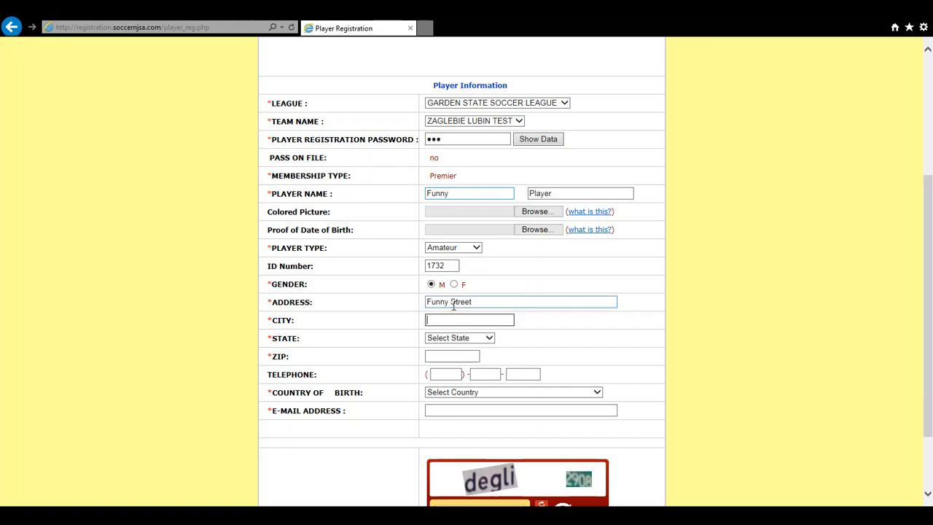
text(Funky town)
key(Tab)
key(h)
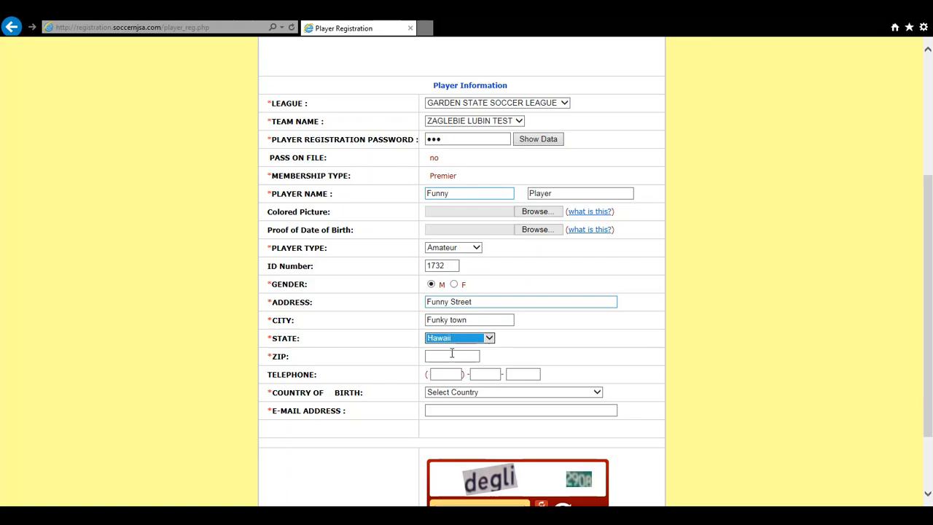
Fill in the player's ZIP code and telephone number, and set country of birth to USA
click(452, 355)
text(12345)
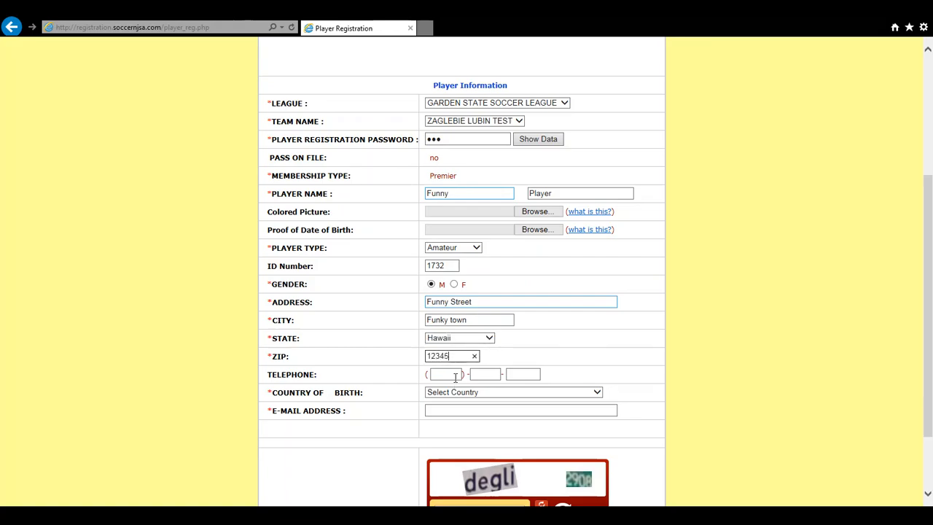
click(455, 374)
text(123)-123-)
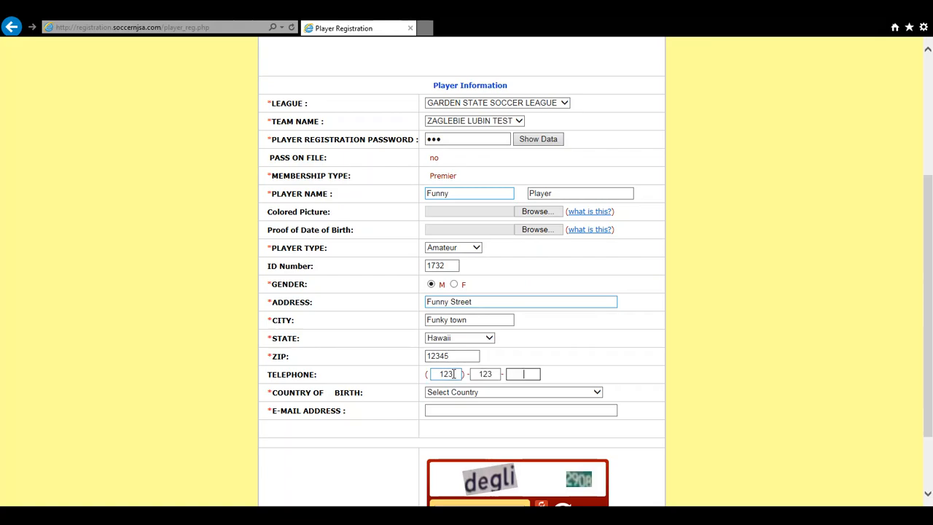
text(1234)
key(Tab)
text(usa)
click(444, 411)
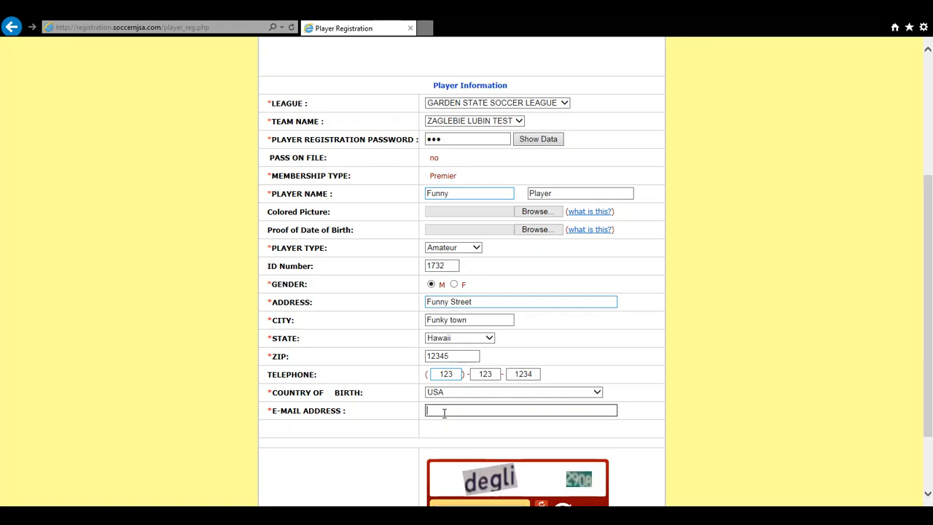
Fill in the captcha text and submit the form with Register This Player
scroll(444, 412, down, 3)
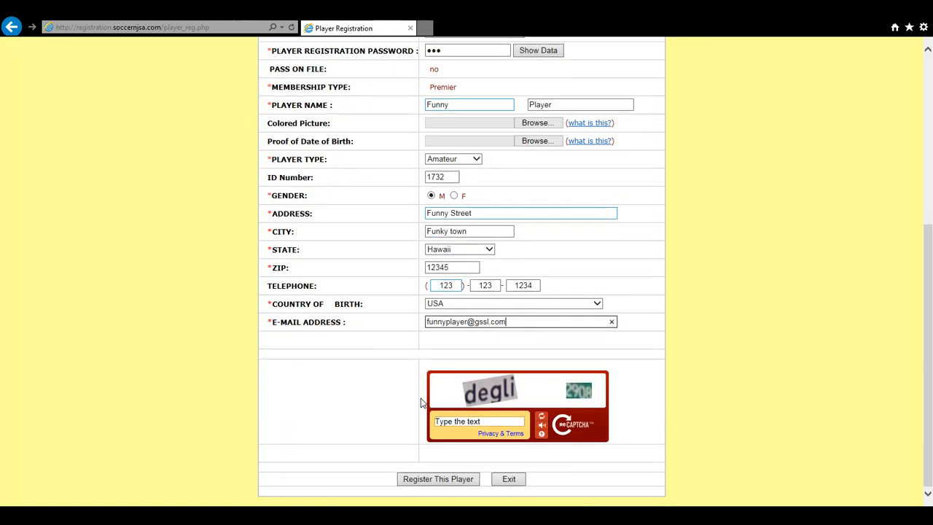
click(464, 421)
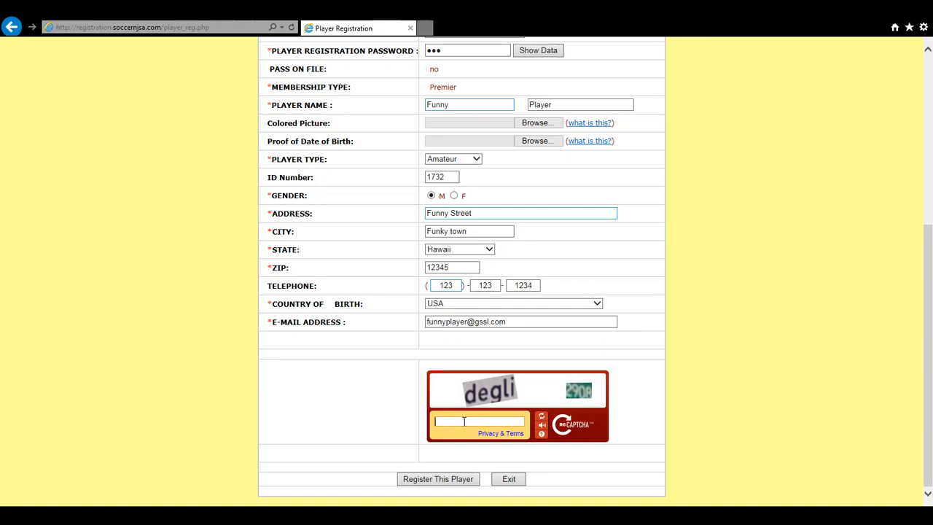
text(degli 2908)
click(440, 483)
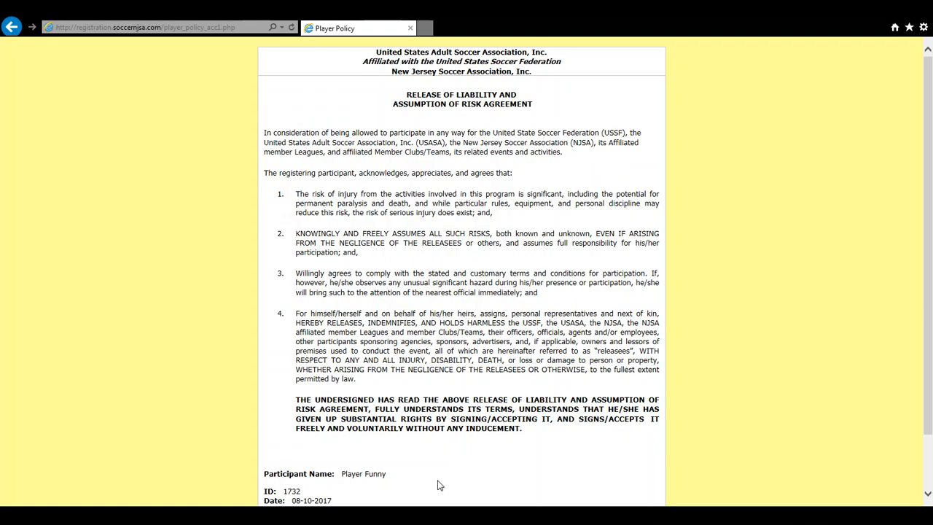
Scroll through the Release of Liability and Membership Obligations agreements to reach the I ACCEPT button
scroll(352, 164, down, 2)
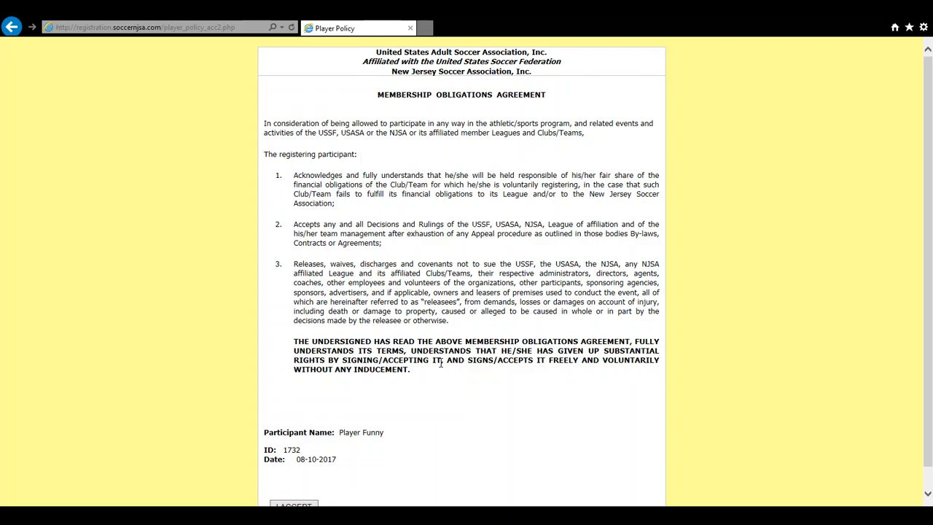
scroll(441, 363, down, 1)
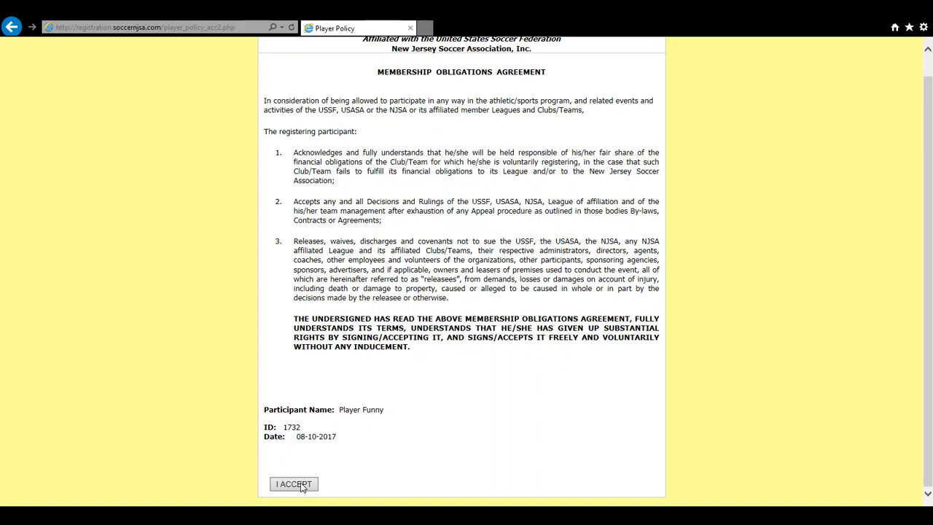
Accept the Membership Obligations Agreement and answer No to registering another player
click(296, 485)
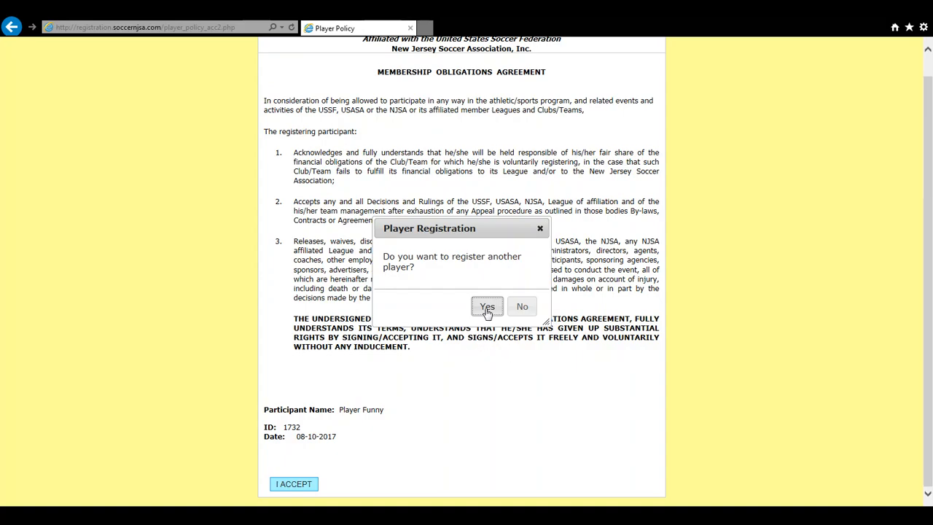
click(522, 309)
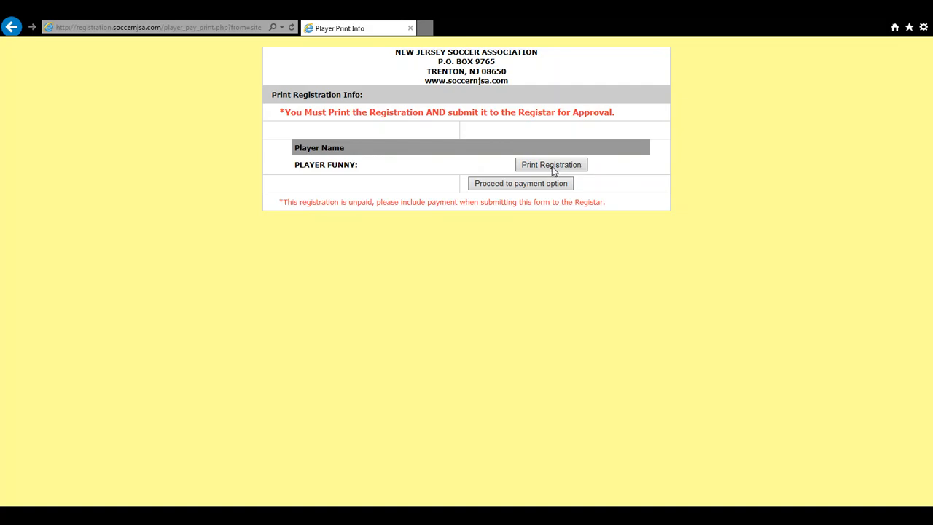
Proceed to the payment options and pick Cheque/Cash as the payment method
click(521, 184)
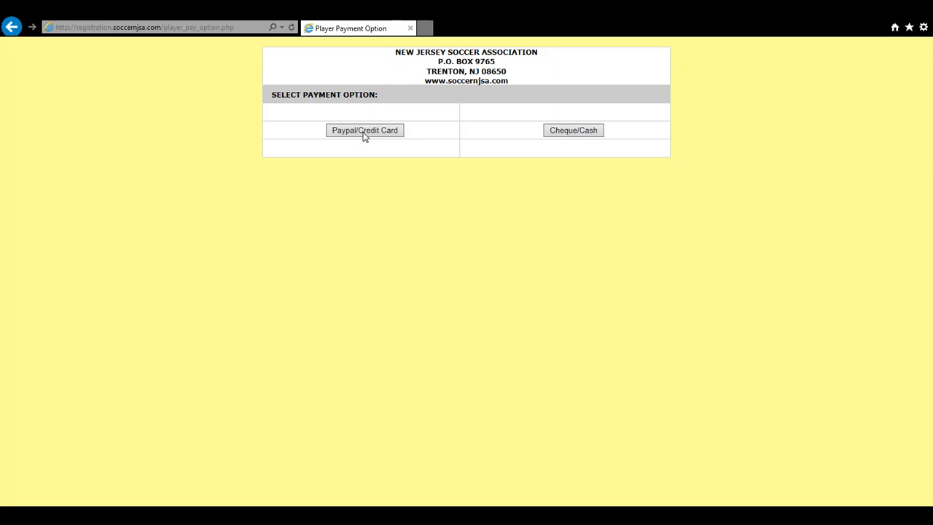
click(557, 135)
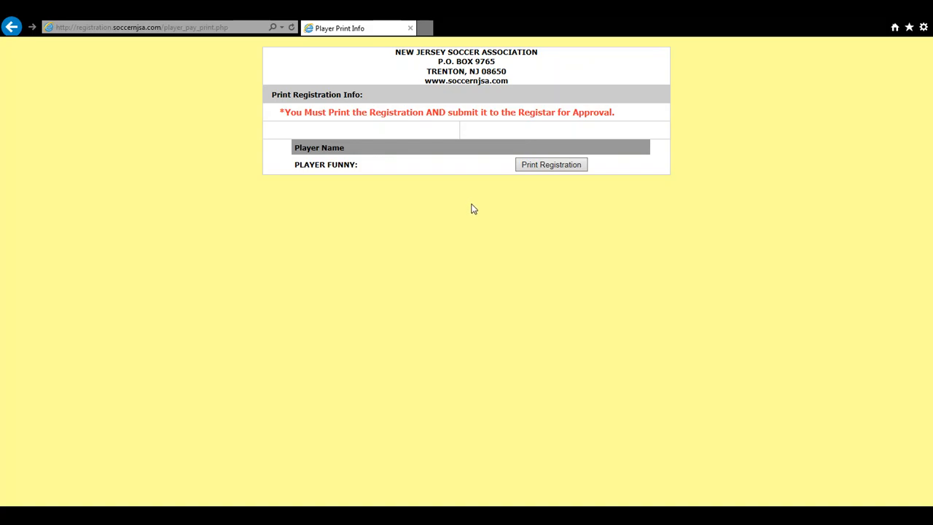
View the Player Cash Print summary showing $40 unpaid, then go back to Print Registration
click(556, 167)
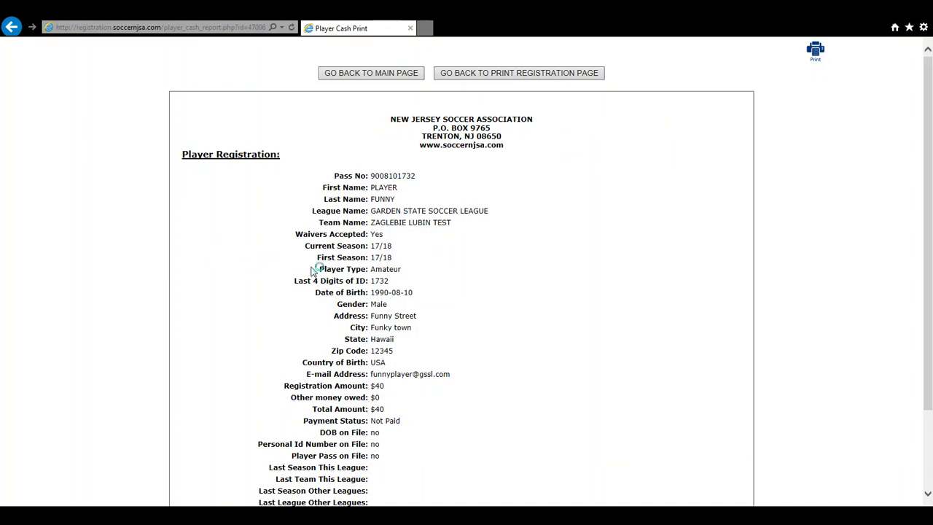
click(487, 75)
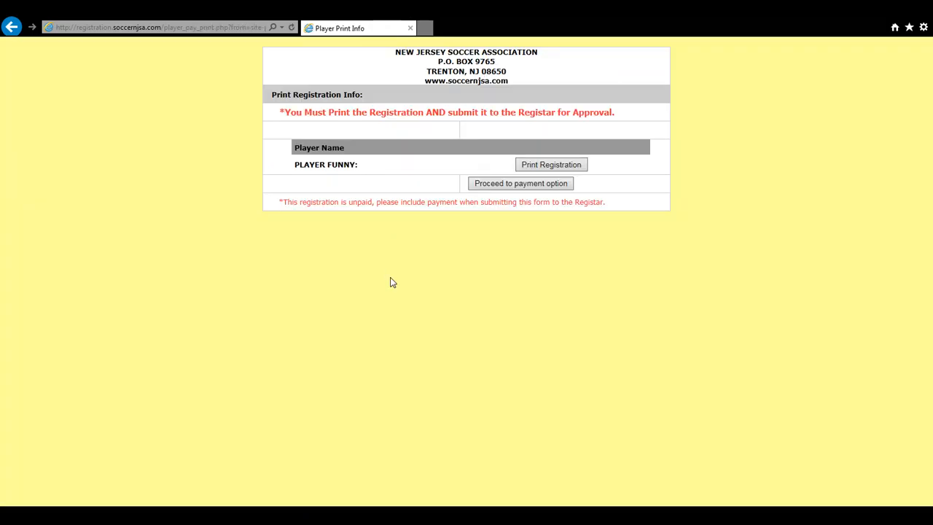